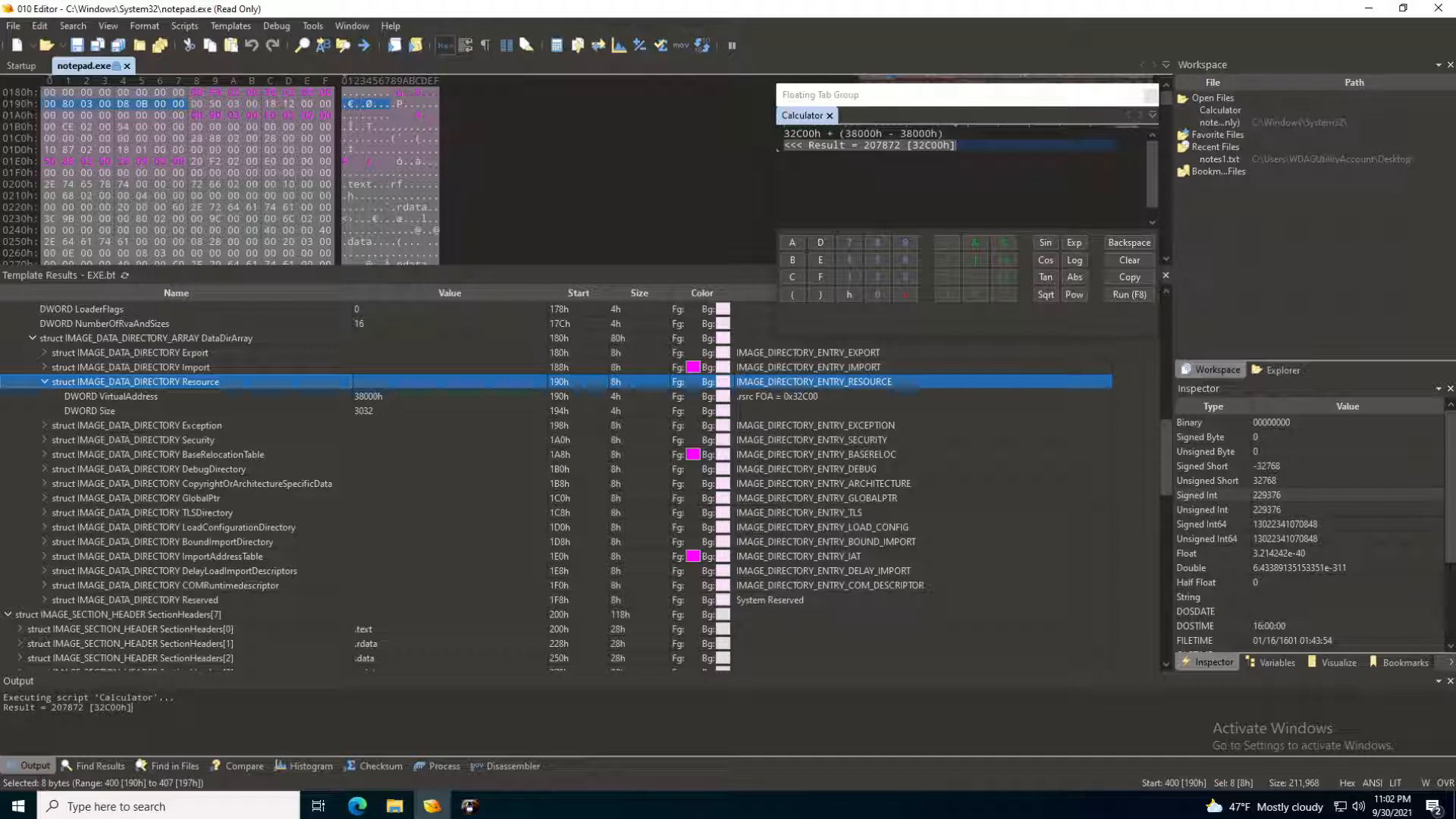
- Clear the calculator, collapse the Resource data directory, and expand the DebugDirectory entry to select its VirtualAddress
left_click(1129, 260)
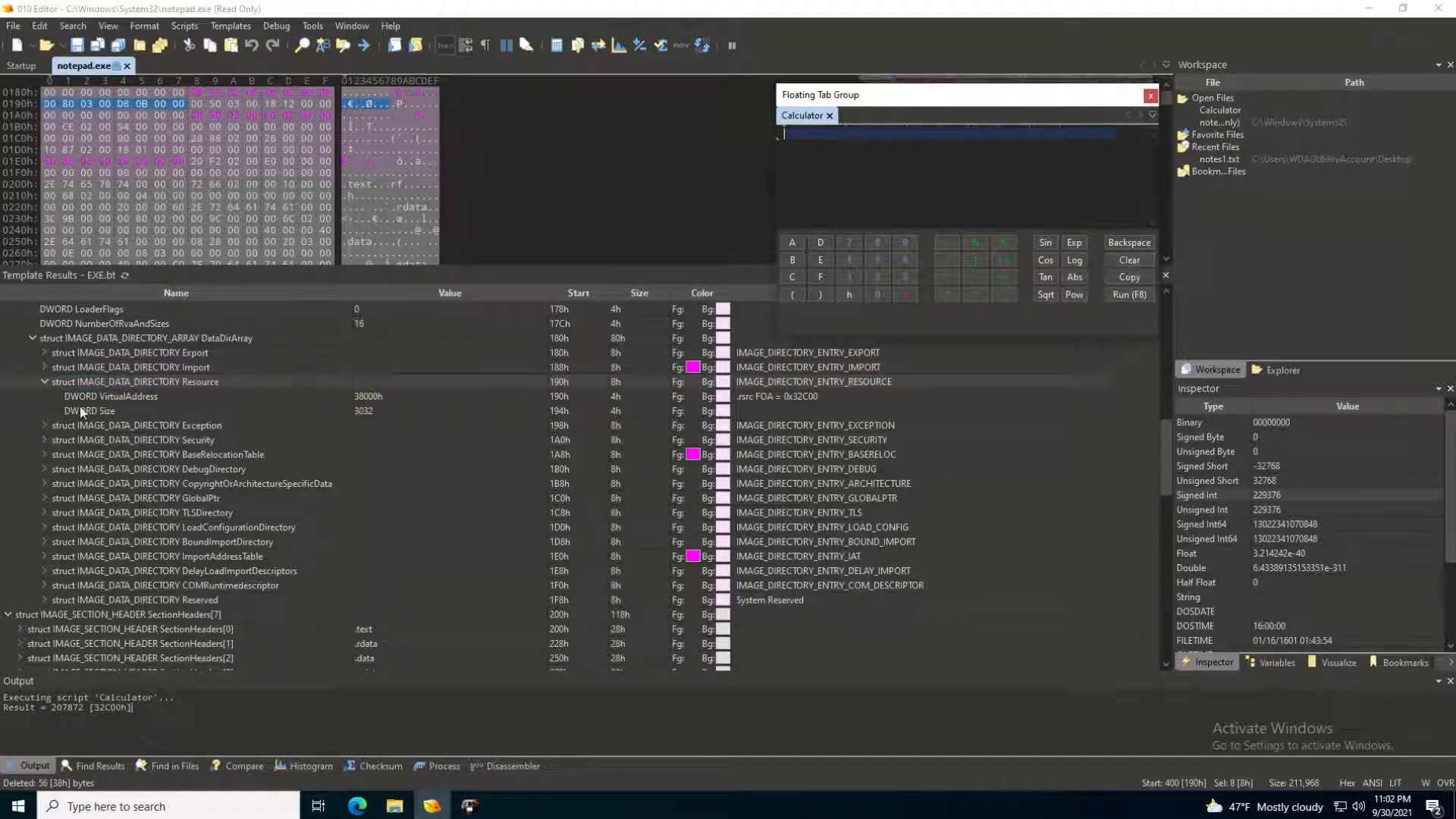
left_click(45, 382)
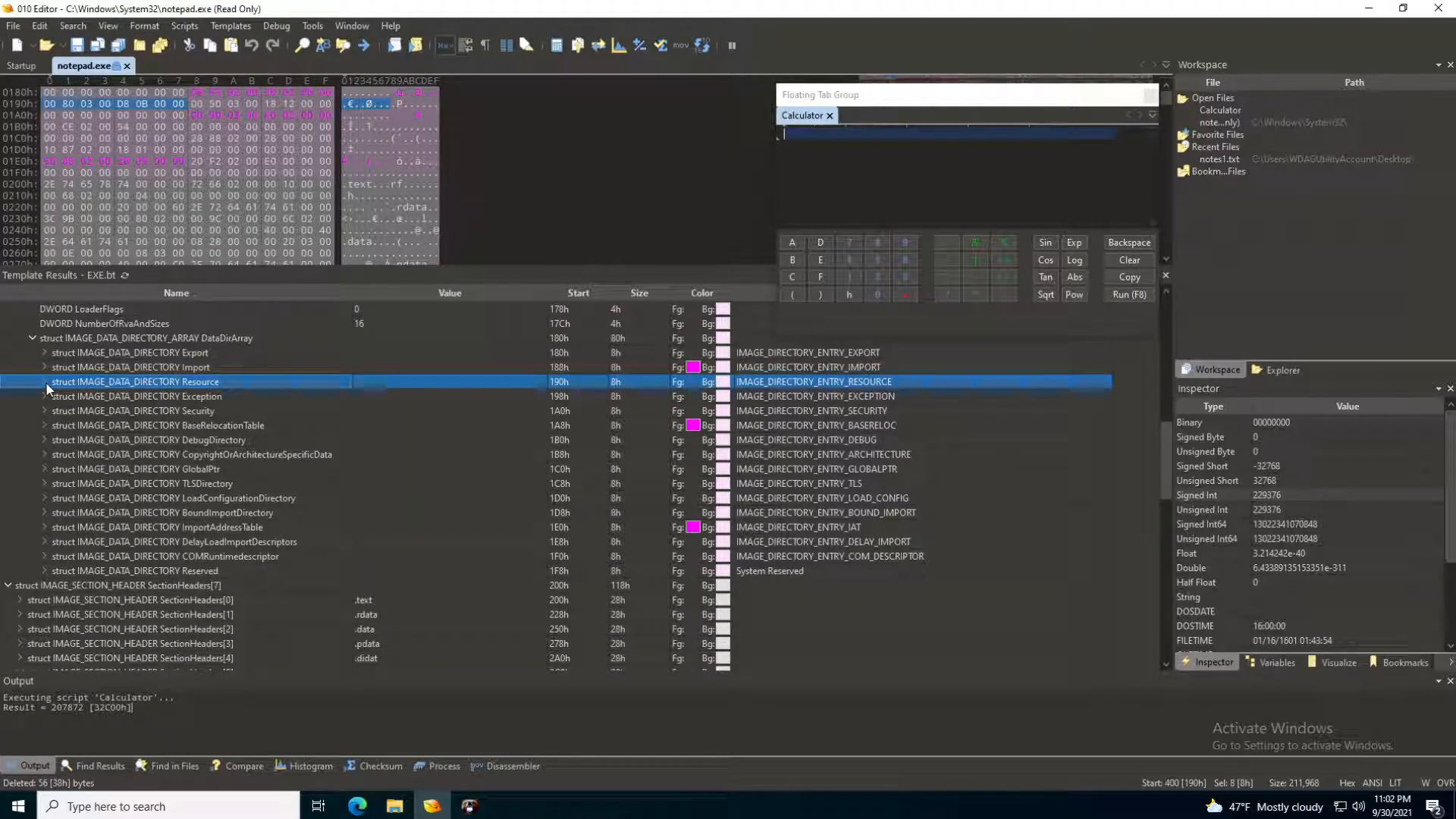
left_click(46, 440)
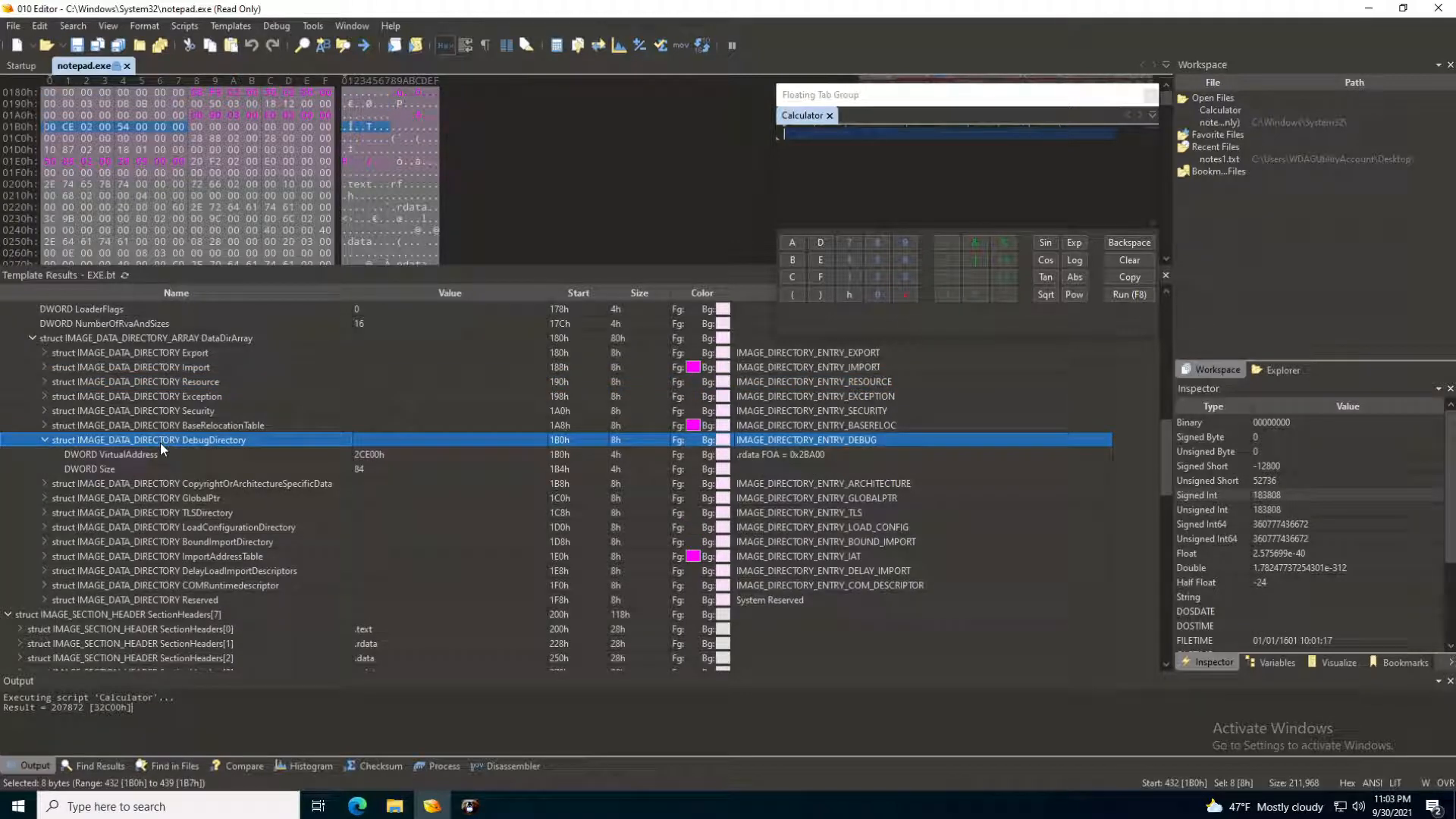
left_click(143, 452)
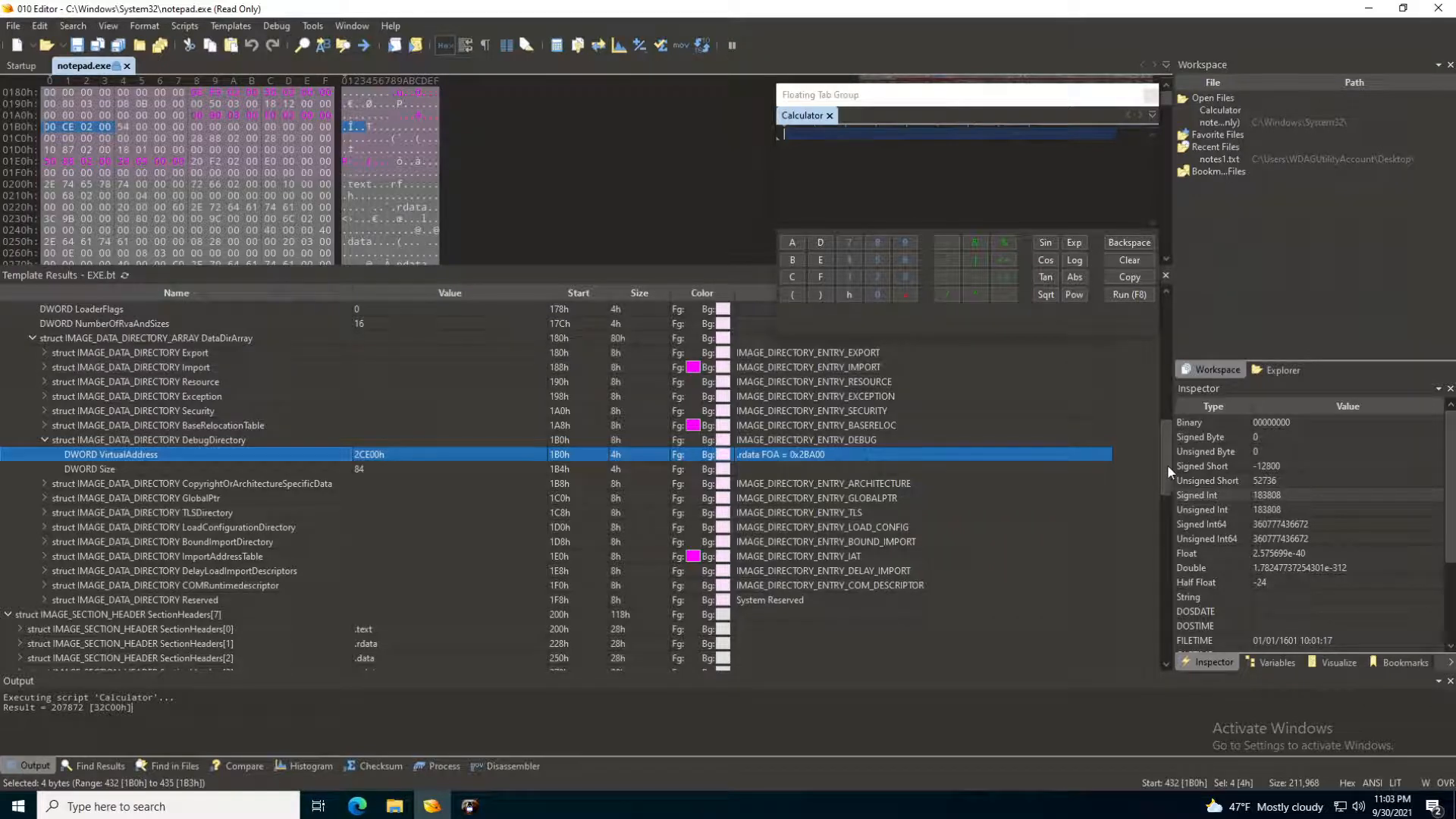
- Collapse the .rsrc section header, check the .text header's fields, and expand the .rdata section header
scroll(1168, 466, "down", 3)
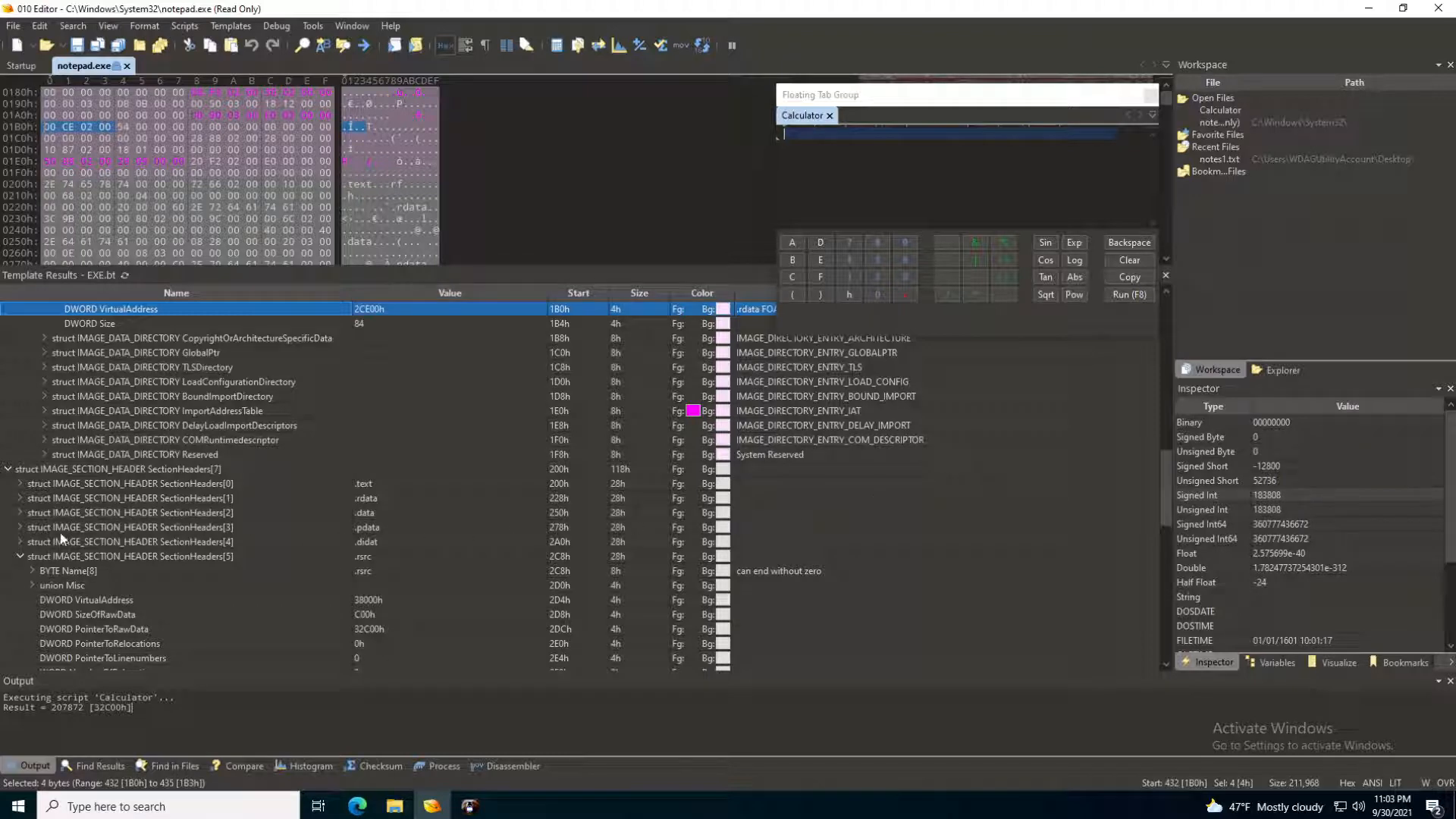
left_click(23, 554)
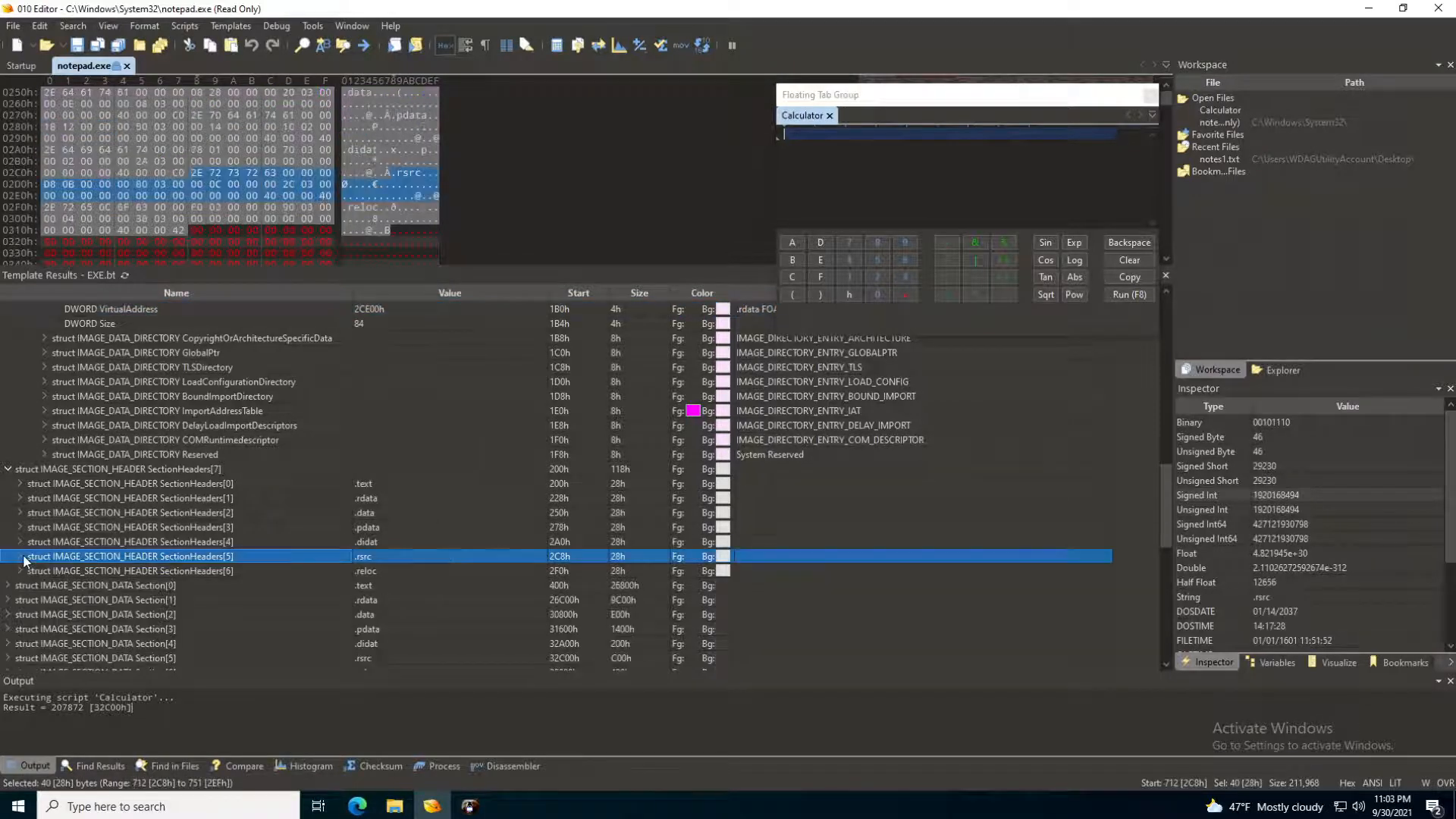
left_click(19, 483)
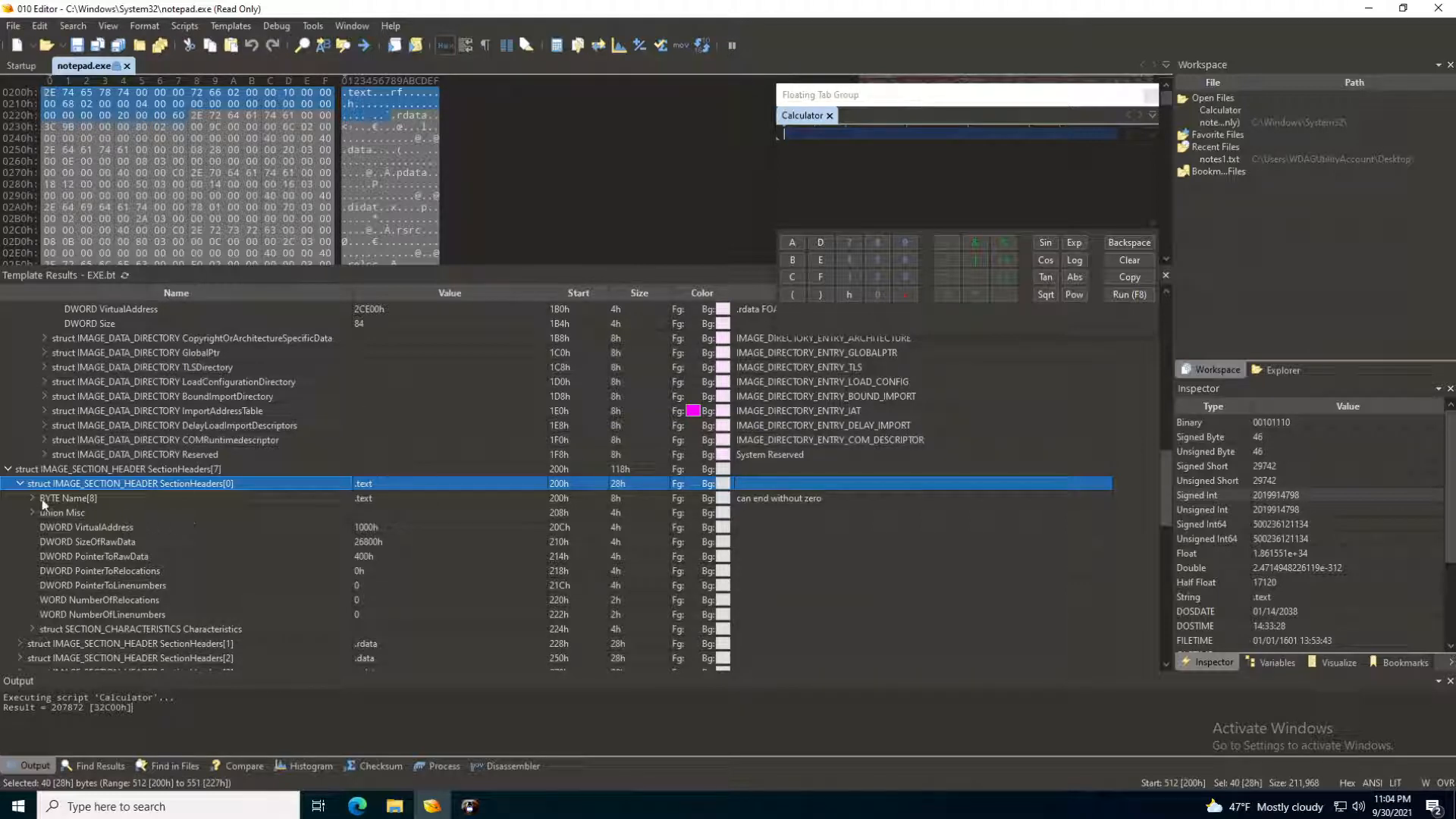
left_click(20, 484)
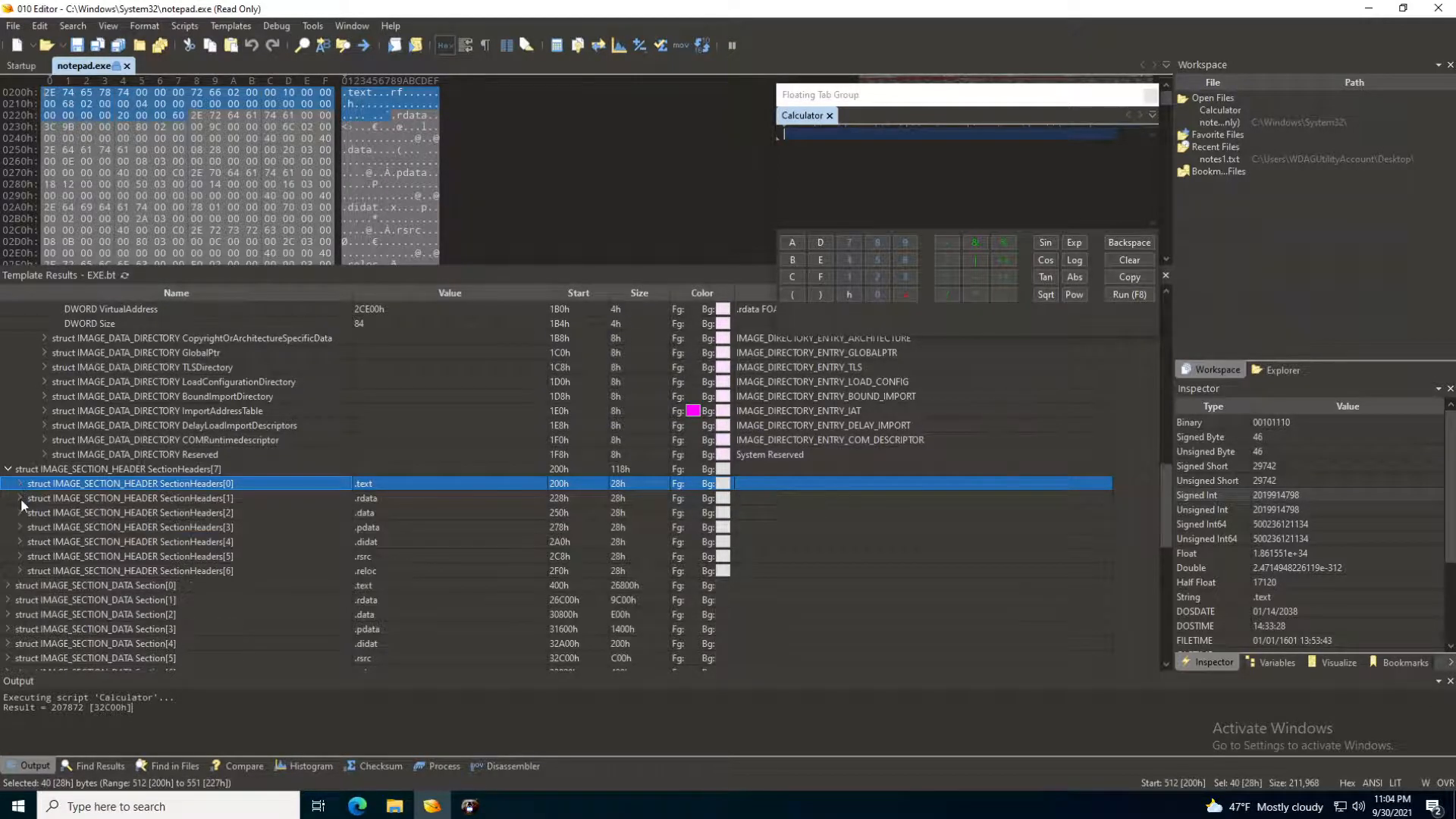
left_click(20, 498)
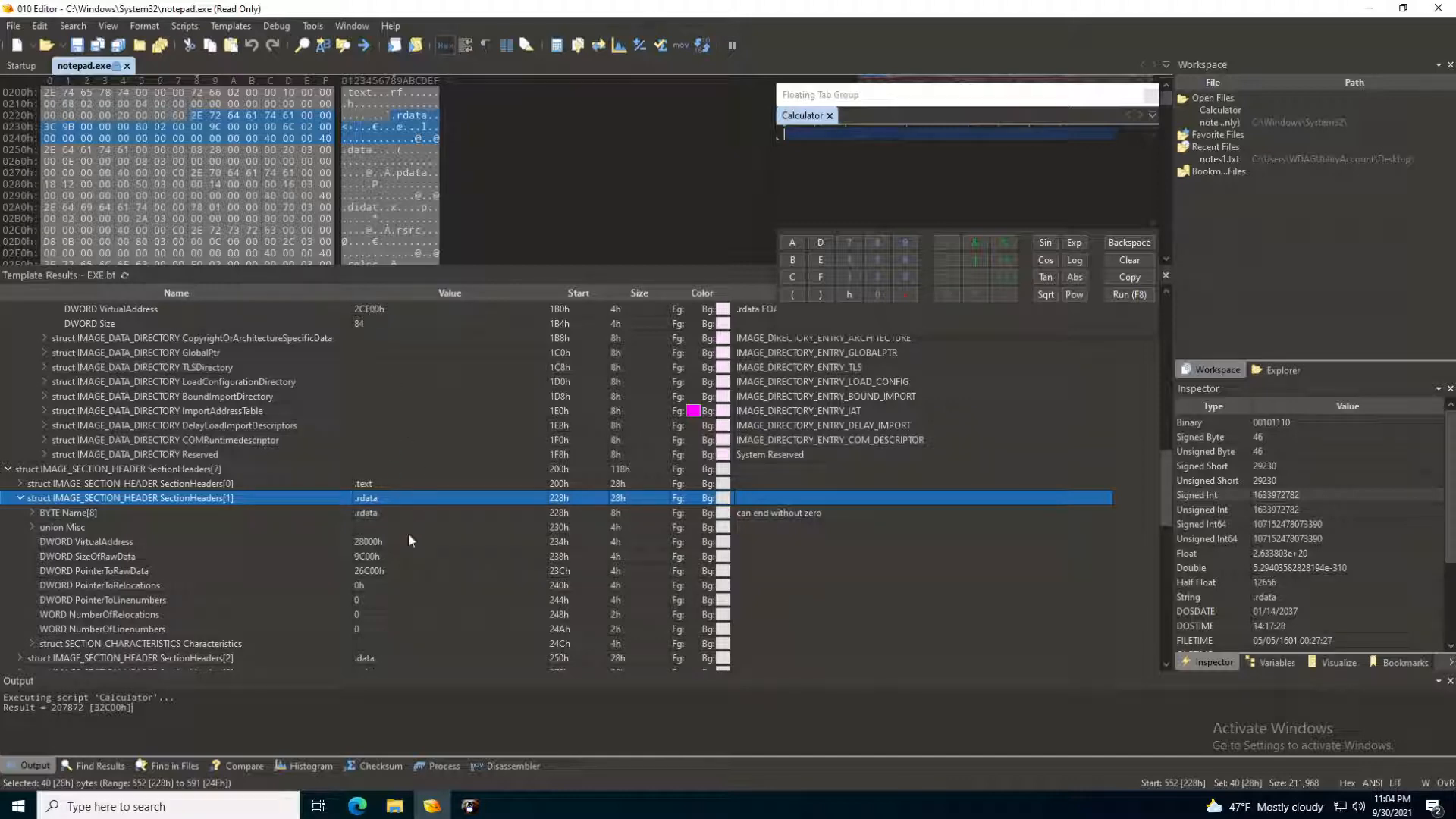
- Calculate the end address of the .rdata section as 28000h+9C00h
left_click(897, 150)
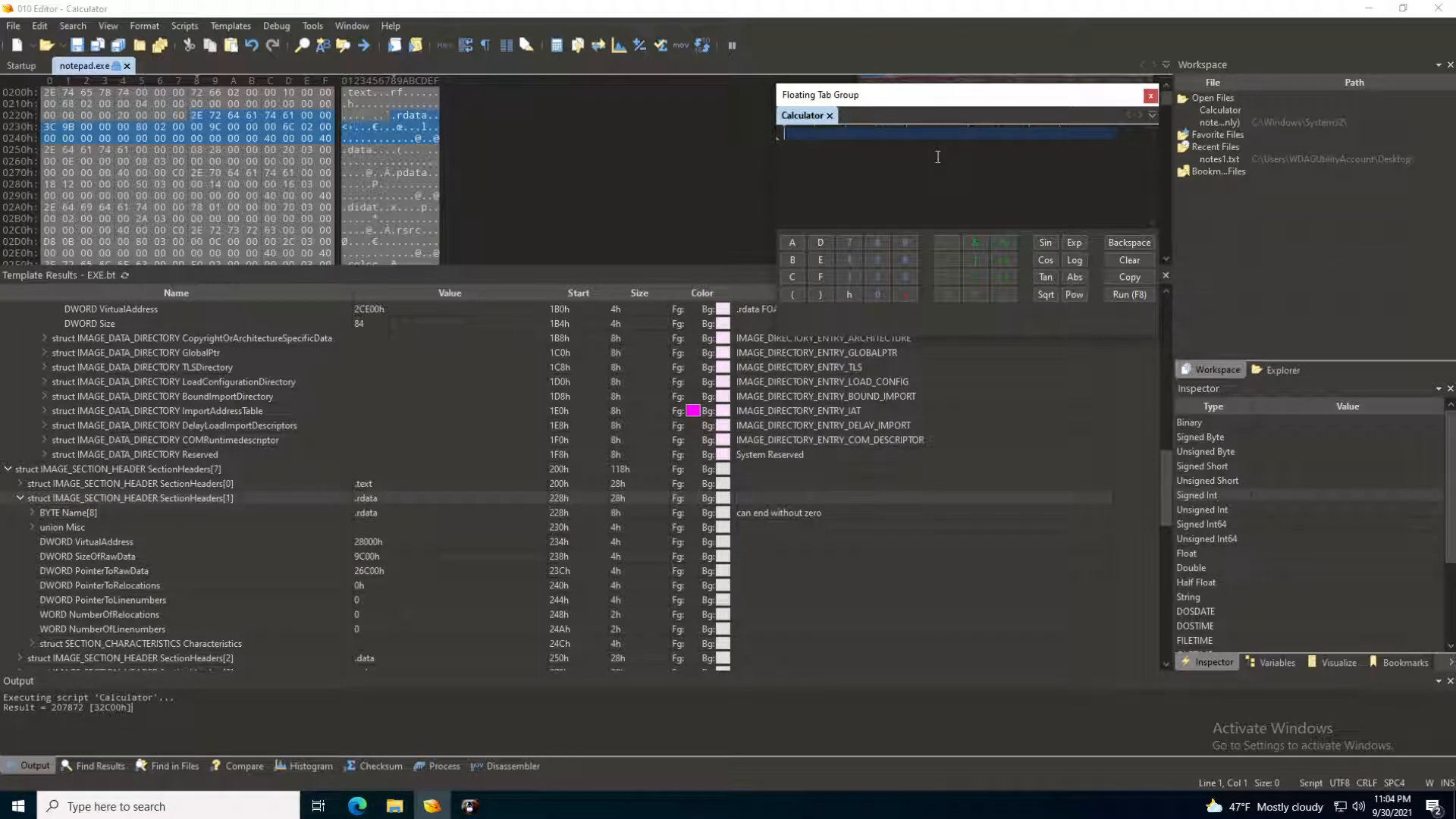
type("28000")
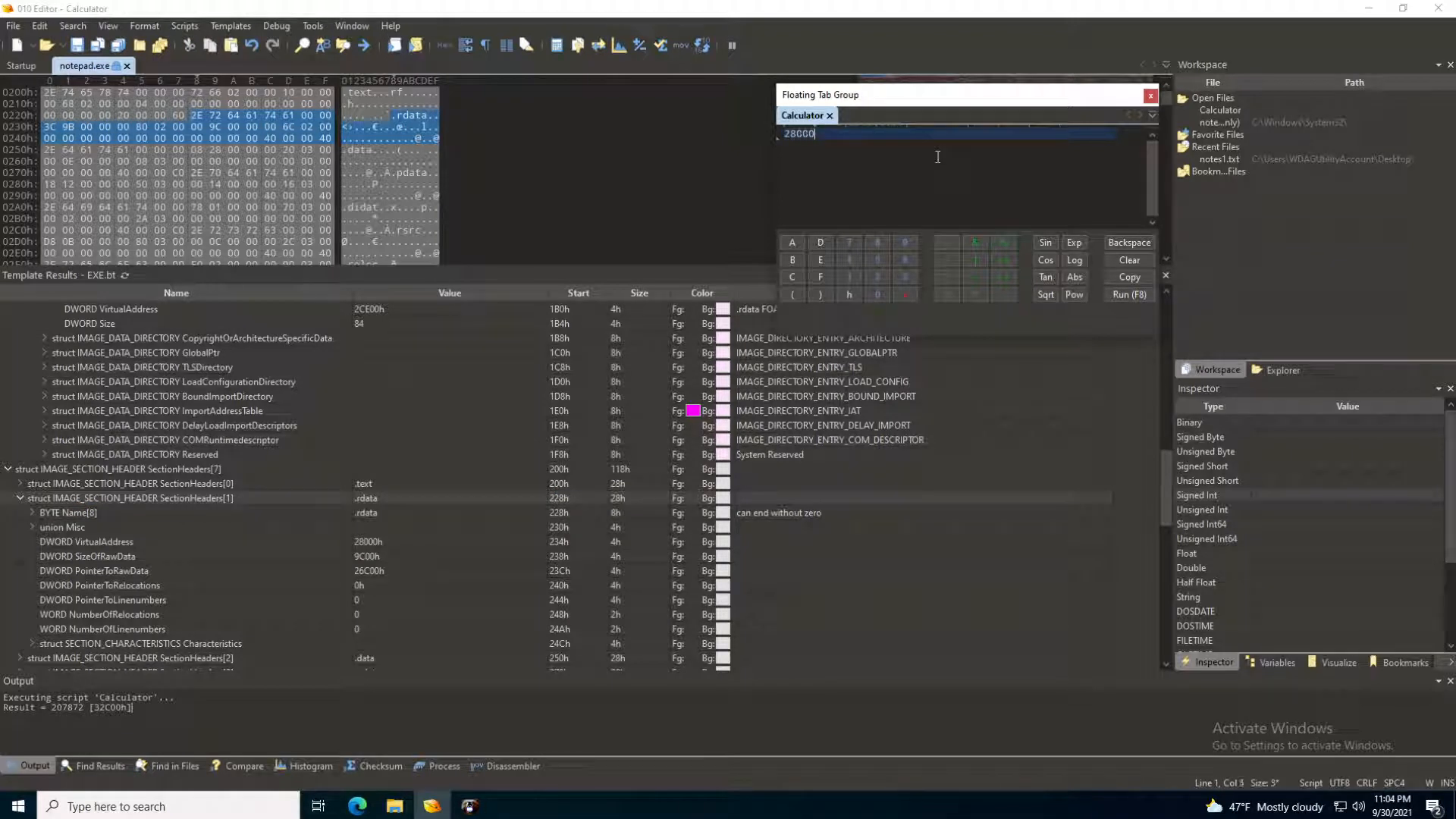
type("h+9C00h")
key("Return")
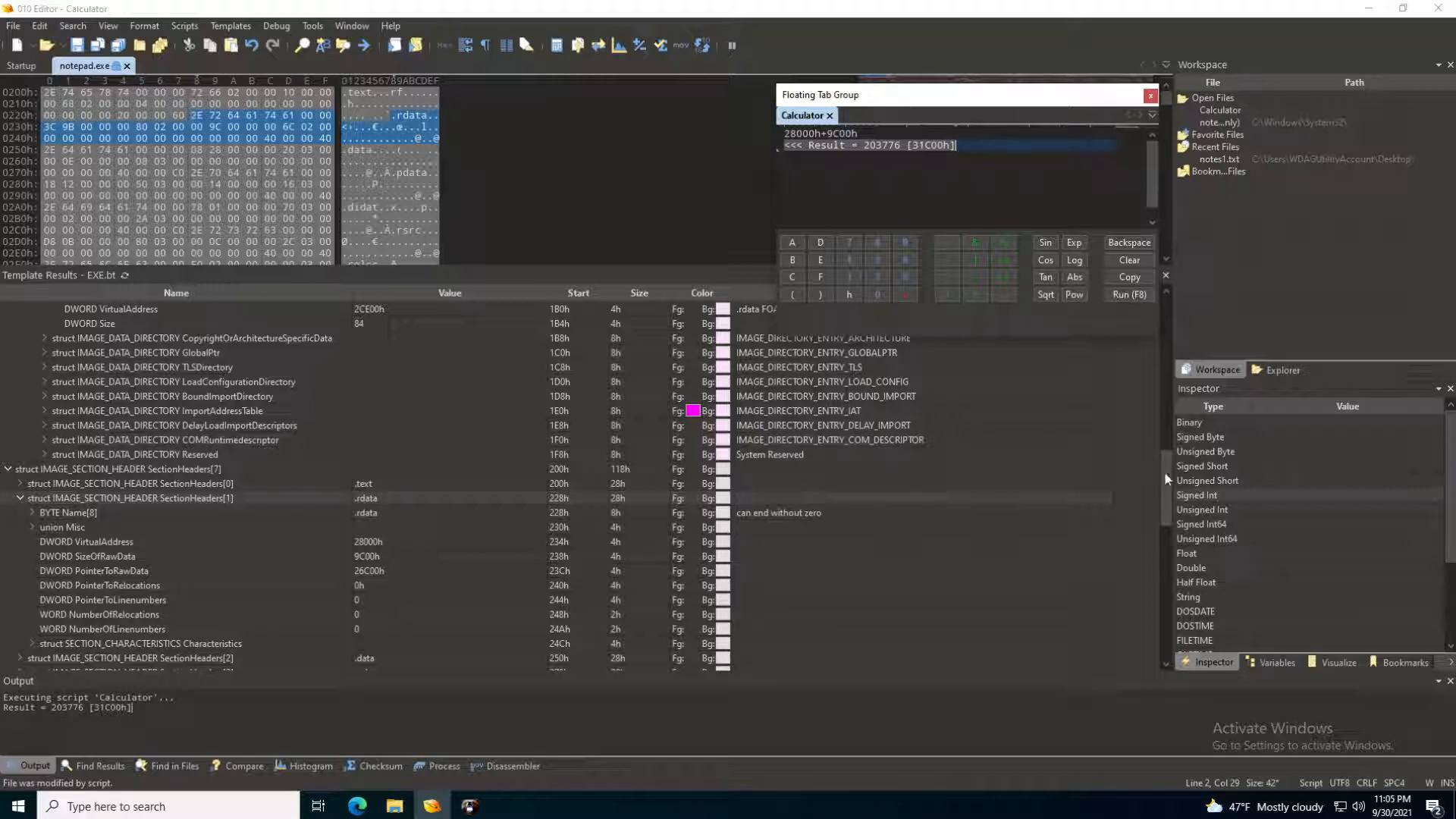
- Replace the calculator contents with the debug directory's file offset formula, 26C00h+(2CE00h-28000h), and evaluate it
left_click_drag(1166, 477, 1165, 467)
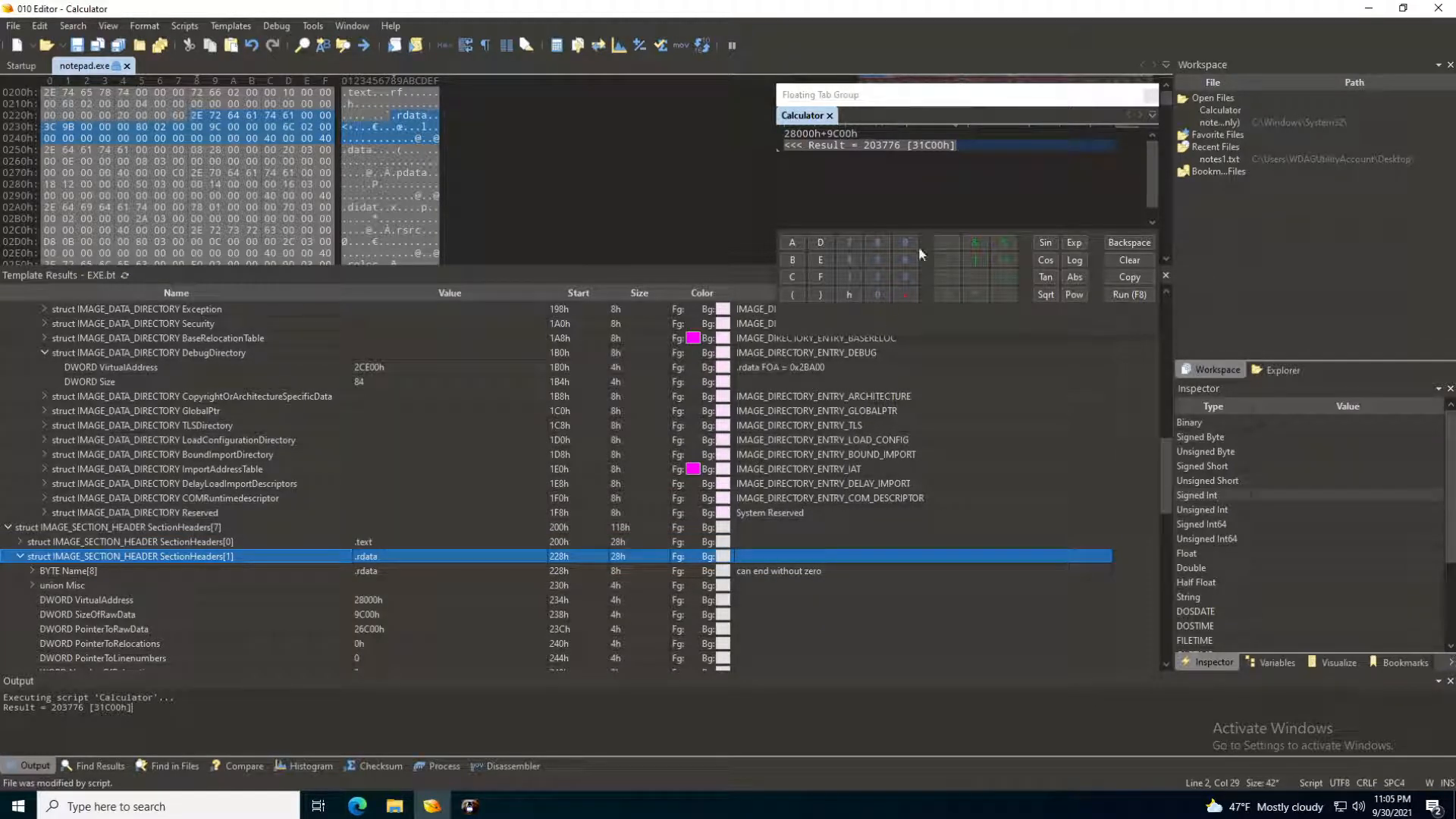
left_click(979, 178)
key("ctrl+a")
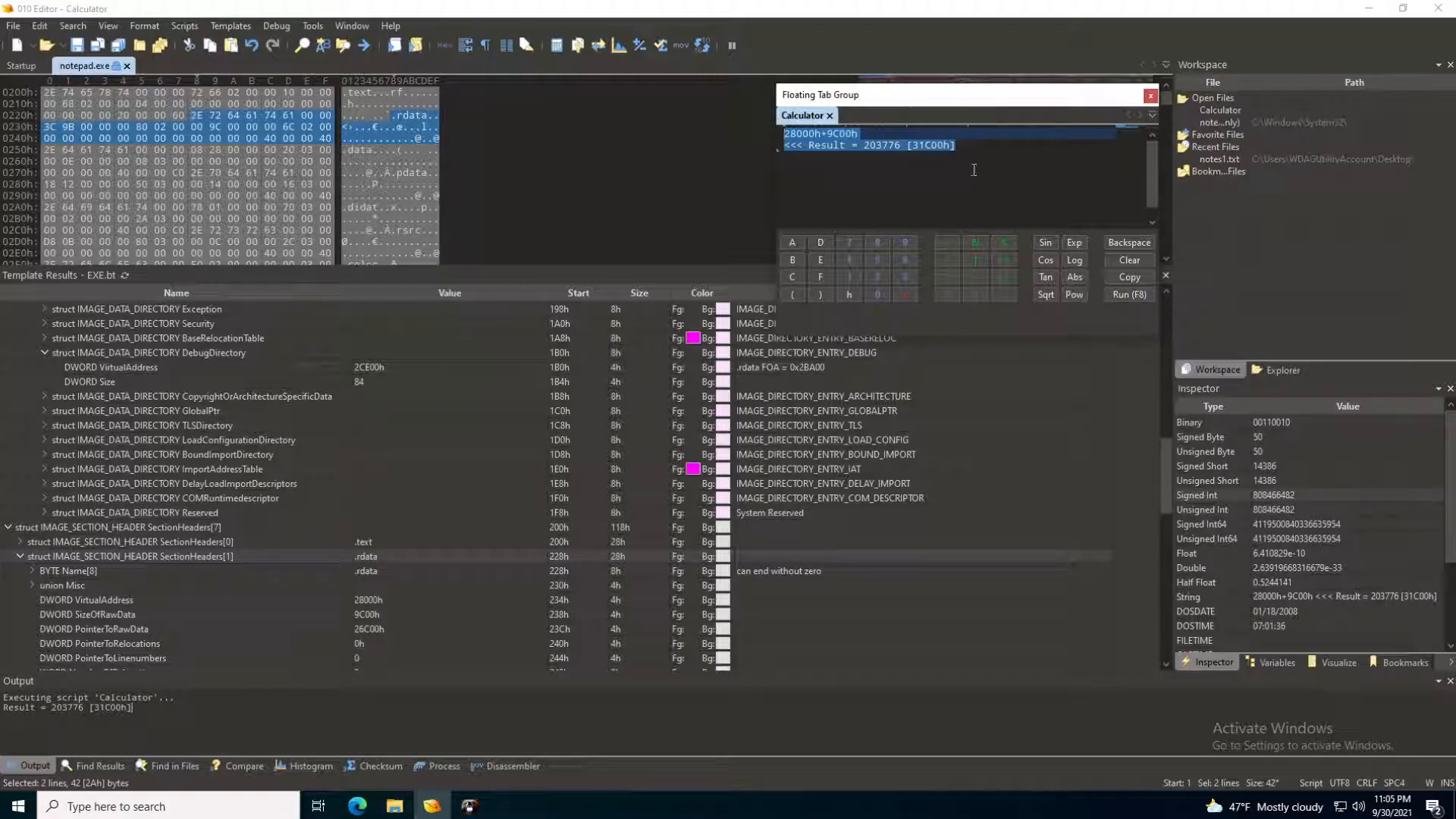
type("26C")
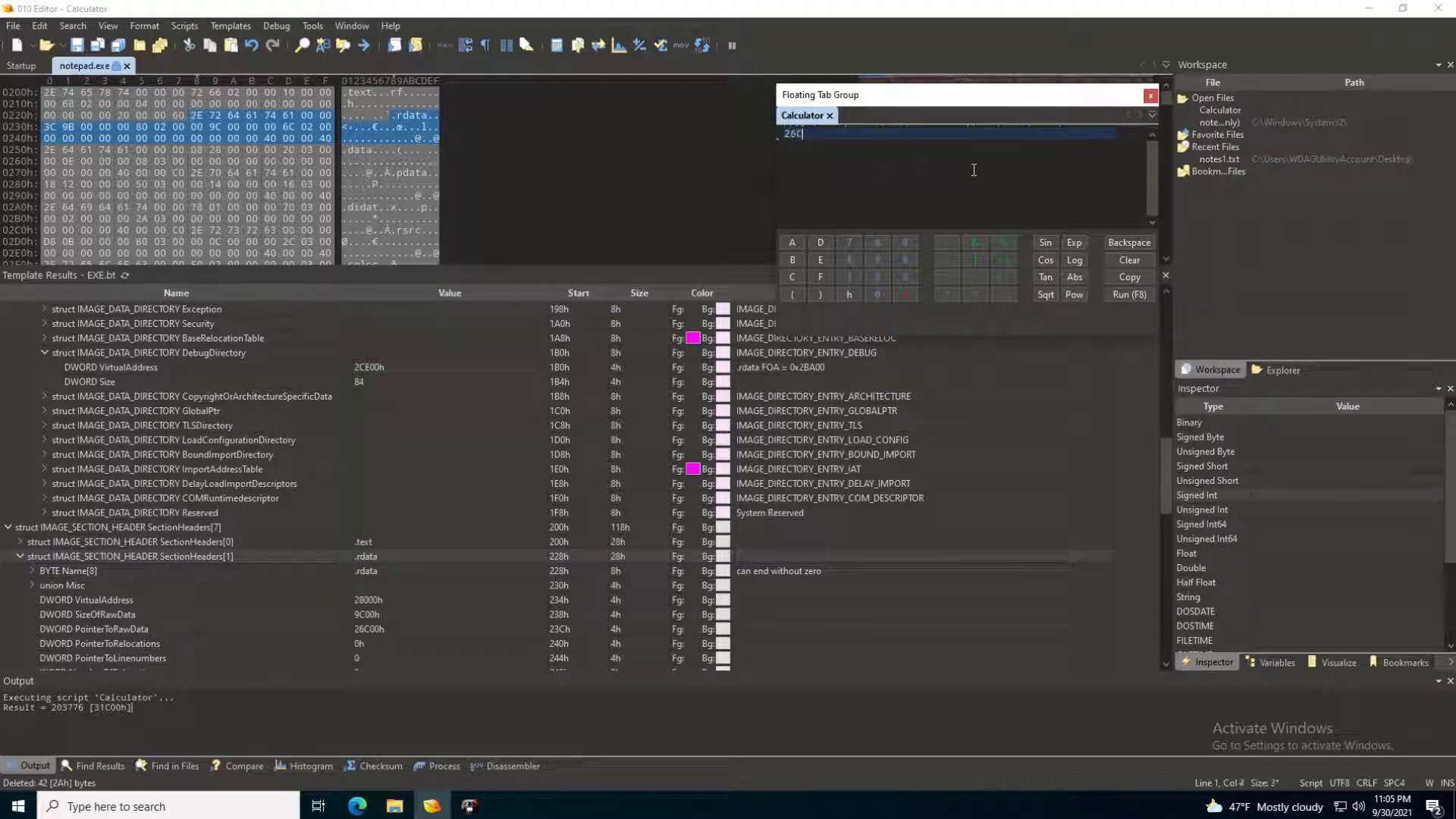
type("00h+(2CE00h-")
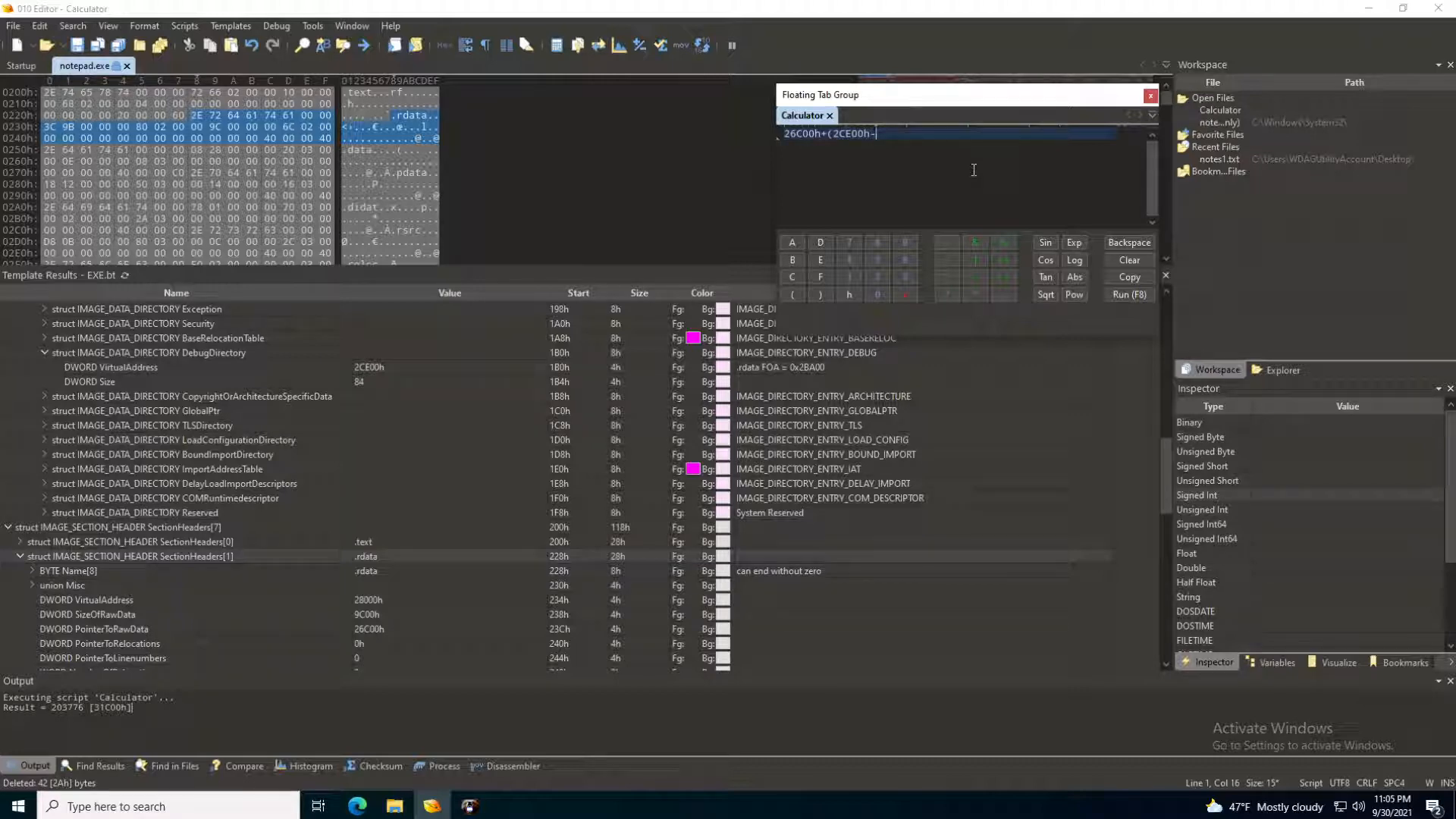
type("28000h)")
key("Return")
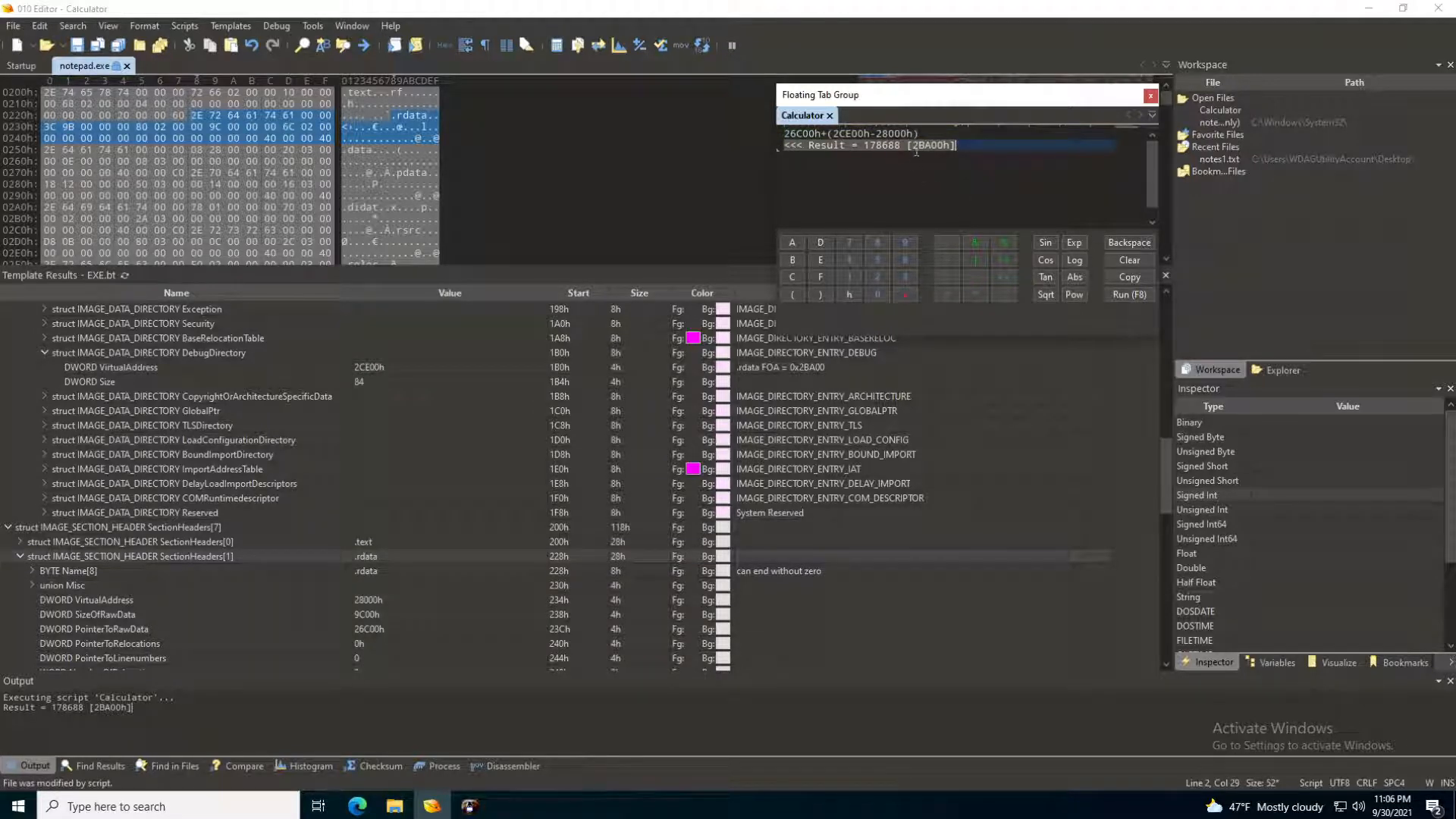
- Copy the calculated offset 2BA00h and jump to that byte in notepad.exe
left_click(932, 146)
left_click_drag(933, 146, 940, 147)
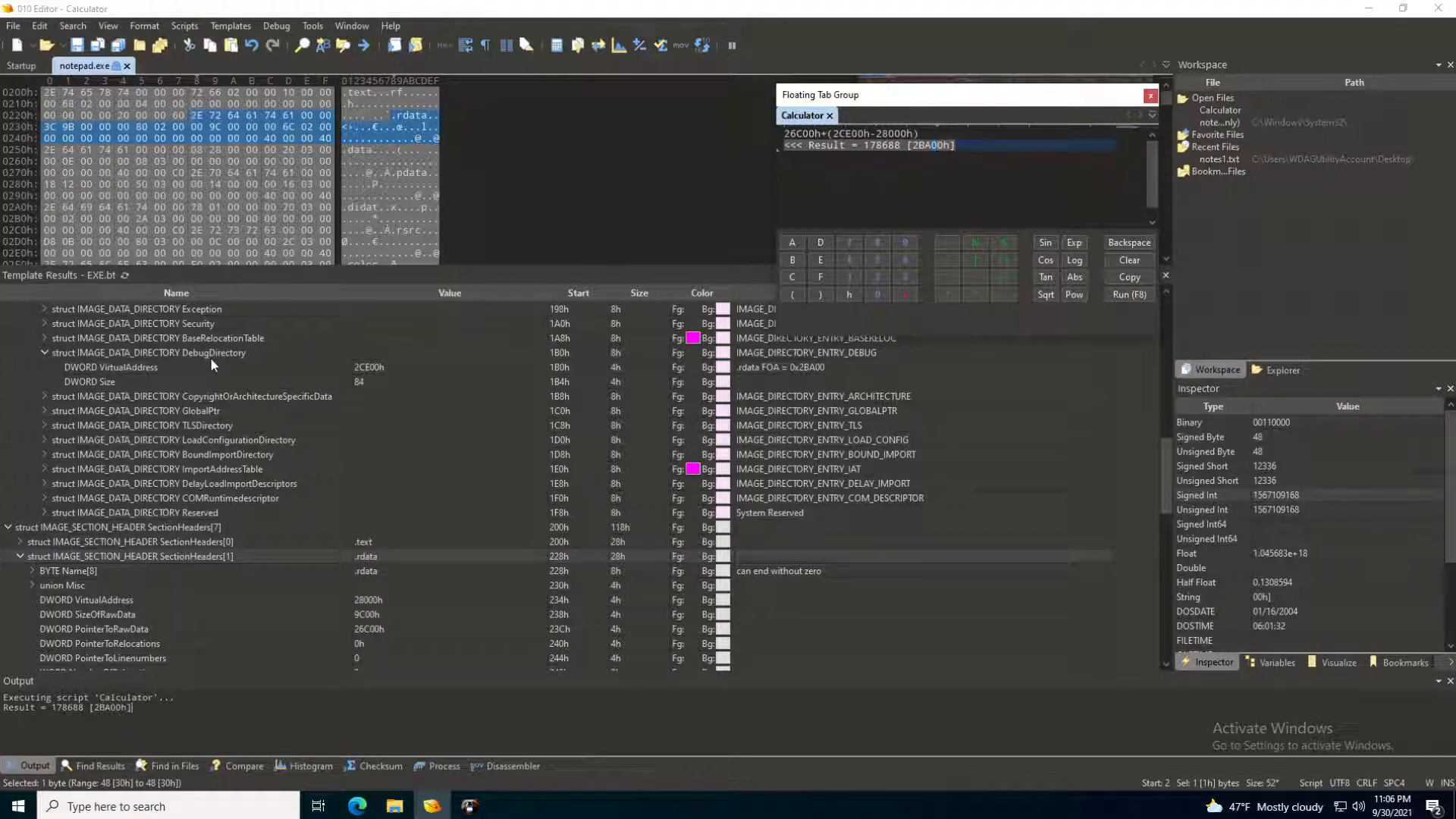
double_click(933, 146)
key("ctrl+c")
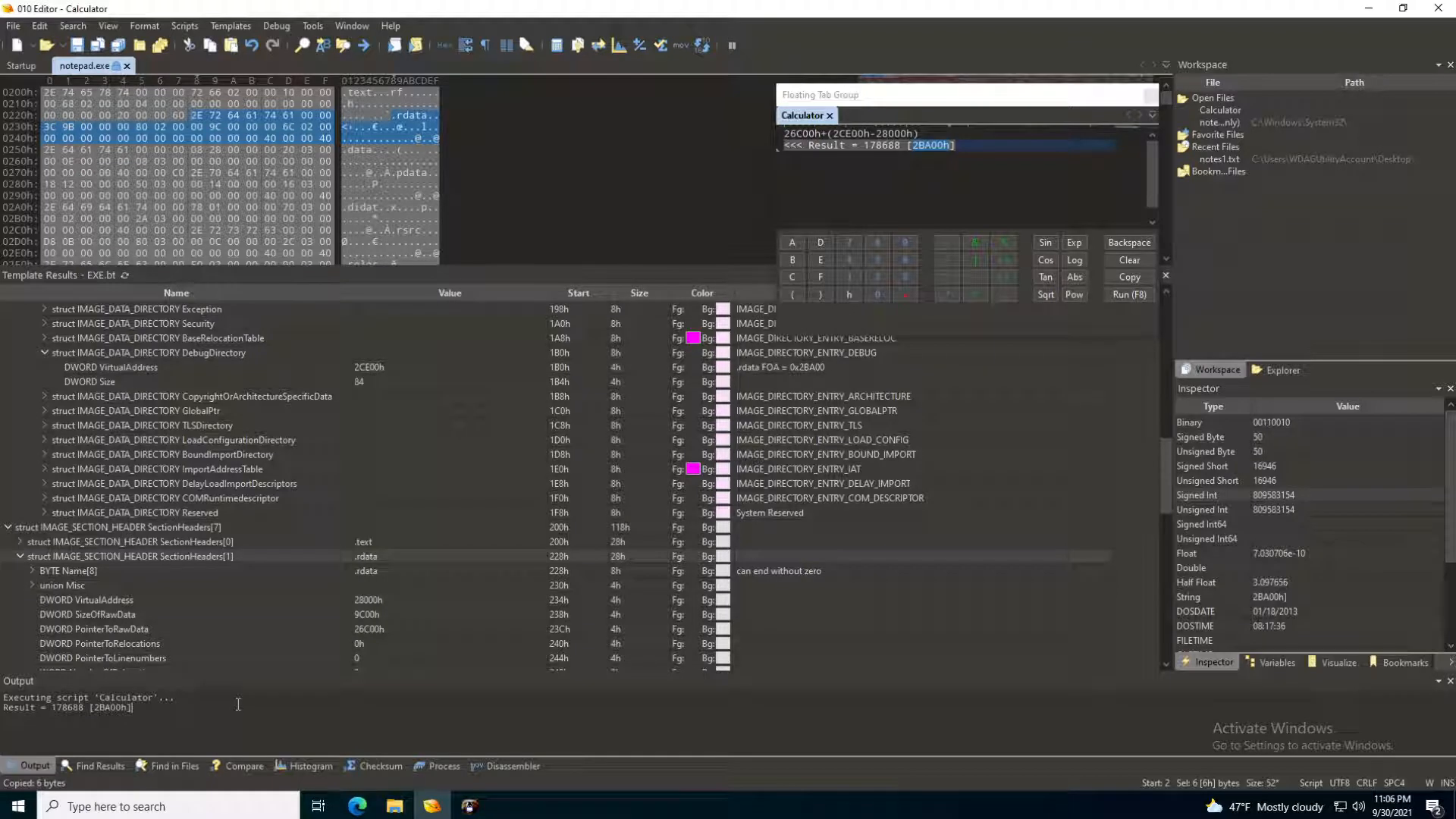
key("ctrl+g")
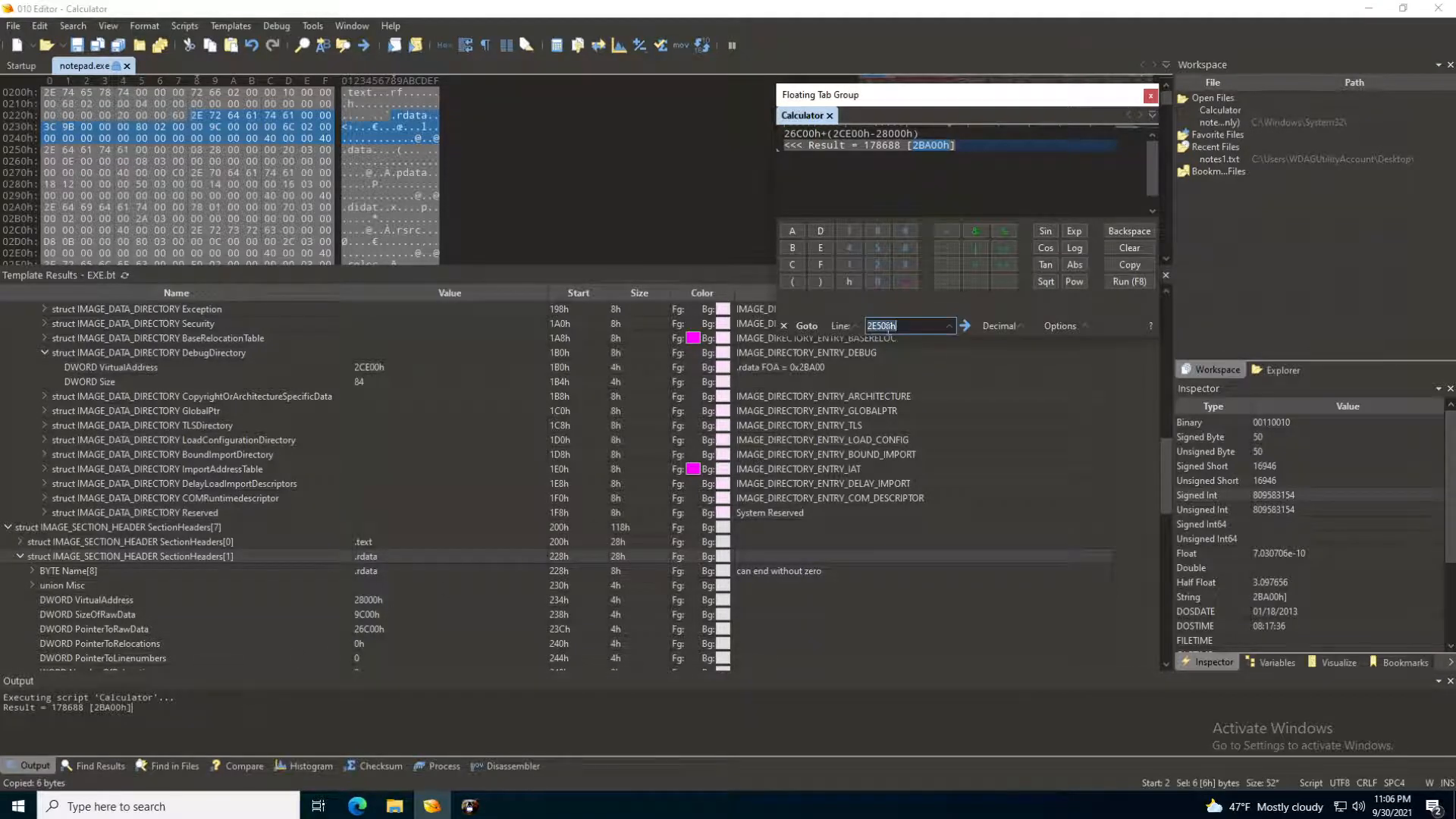
key("ctrl+v")
left_click(568, 229)
key("ctrl+g")
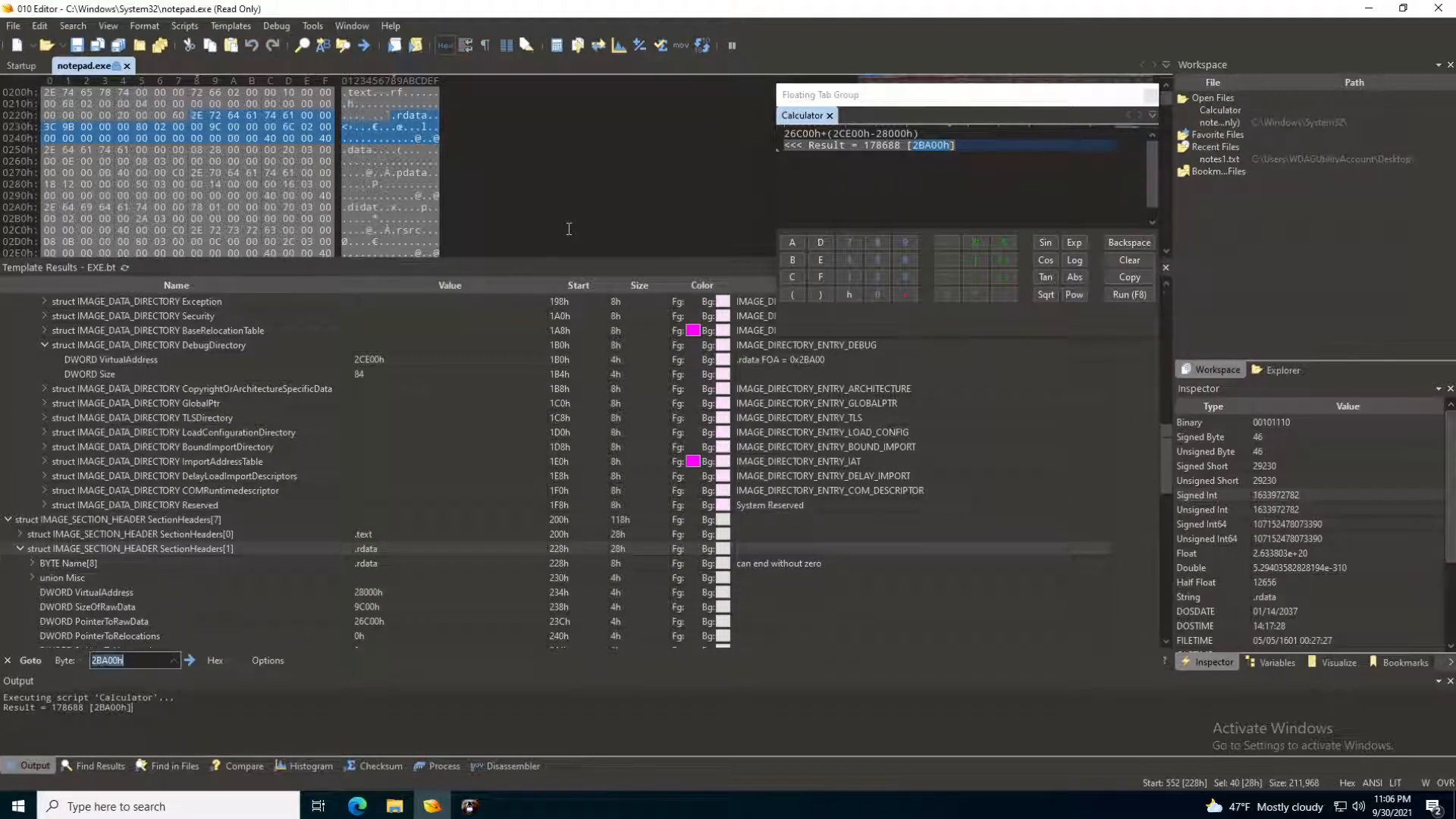
left_click(189, 660)
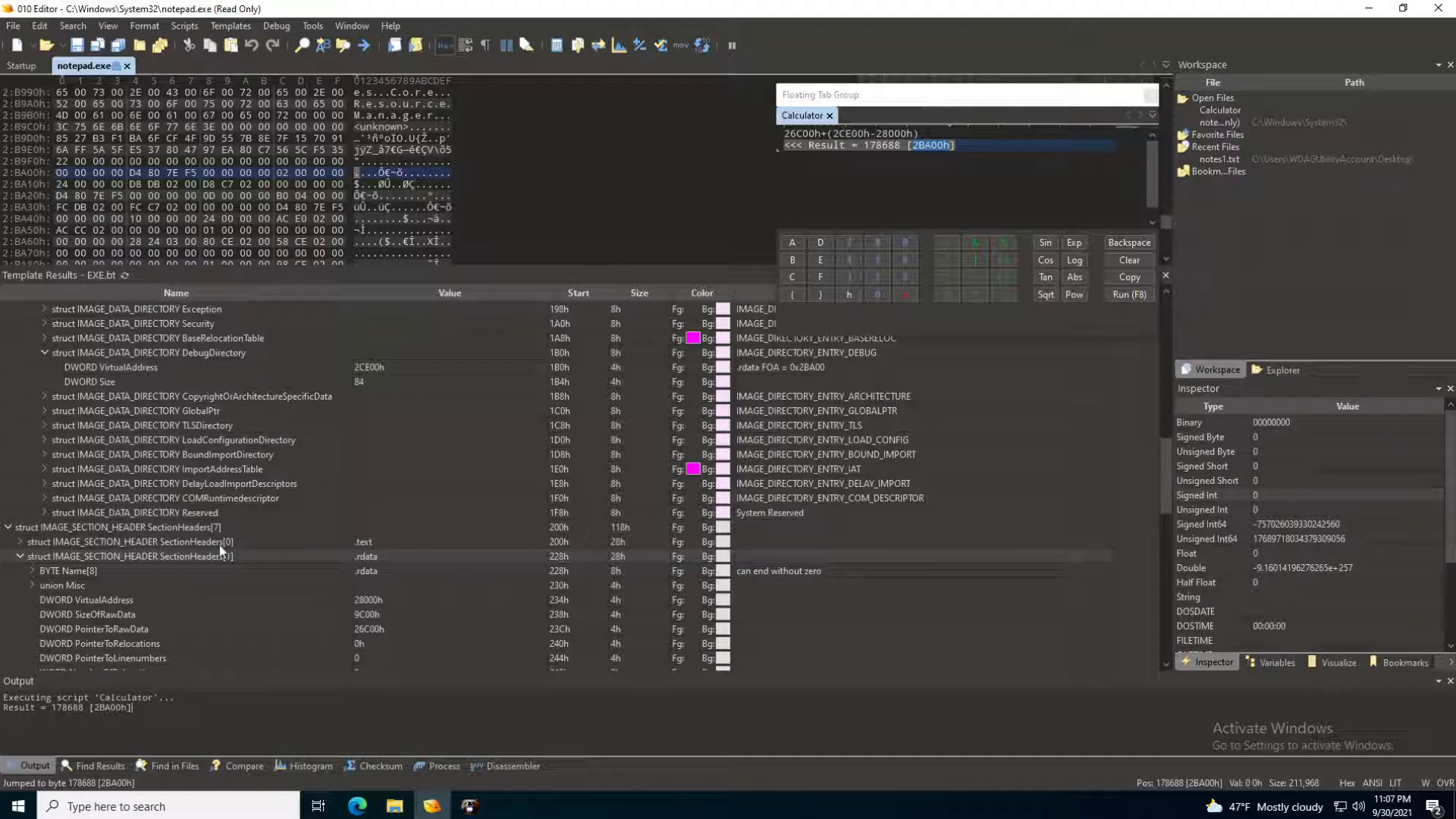
- Collapse the .rdata section header and select ImportDescriptor[0] for KERNEL32.dll
left_click(19, 557)
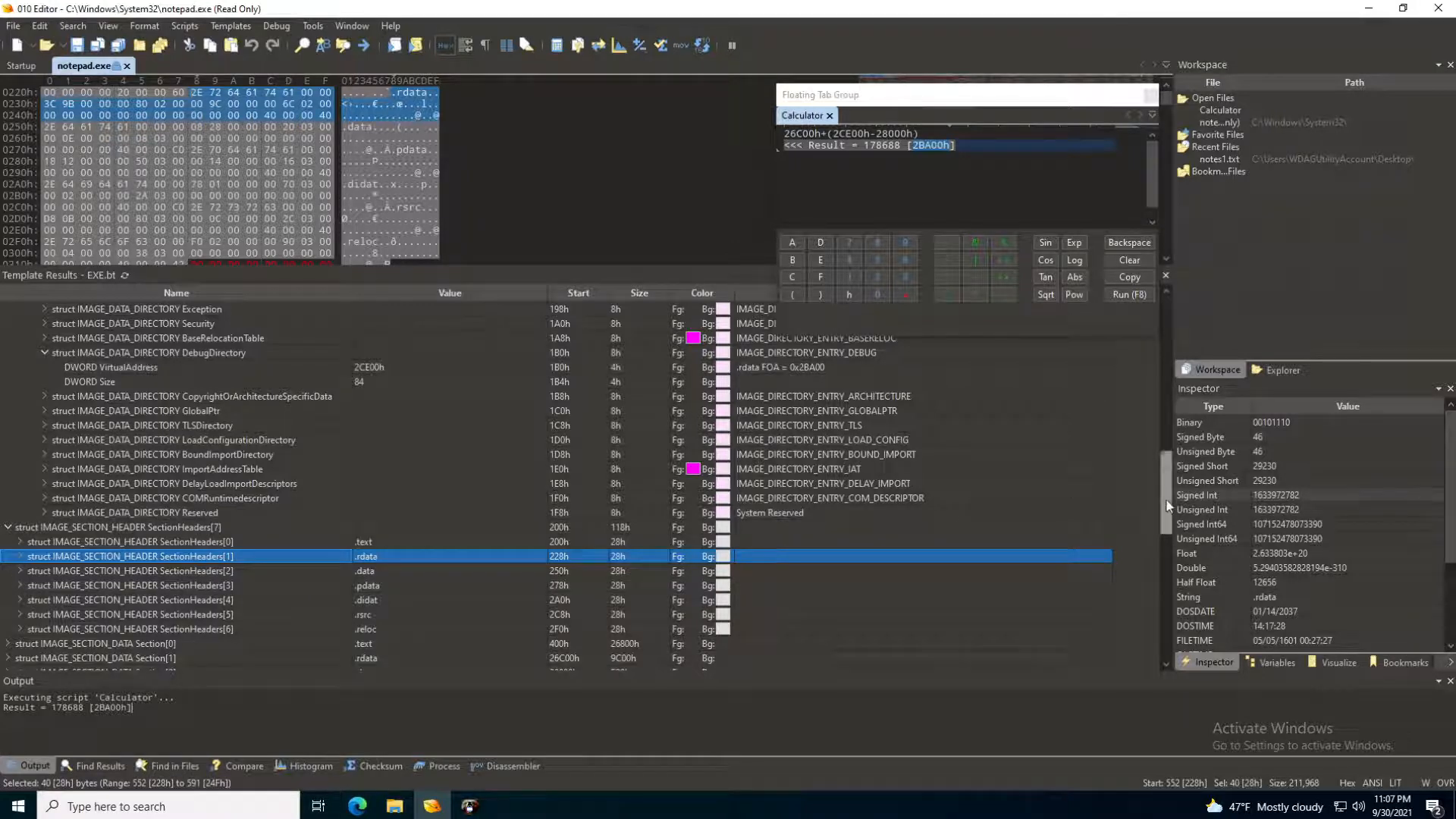
left_click_drag(1159, 494, 1161, 537)
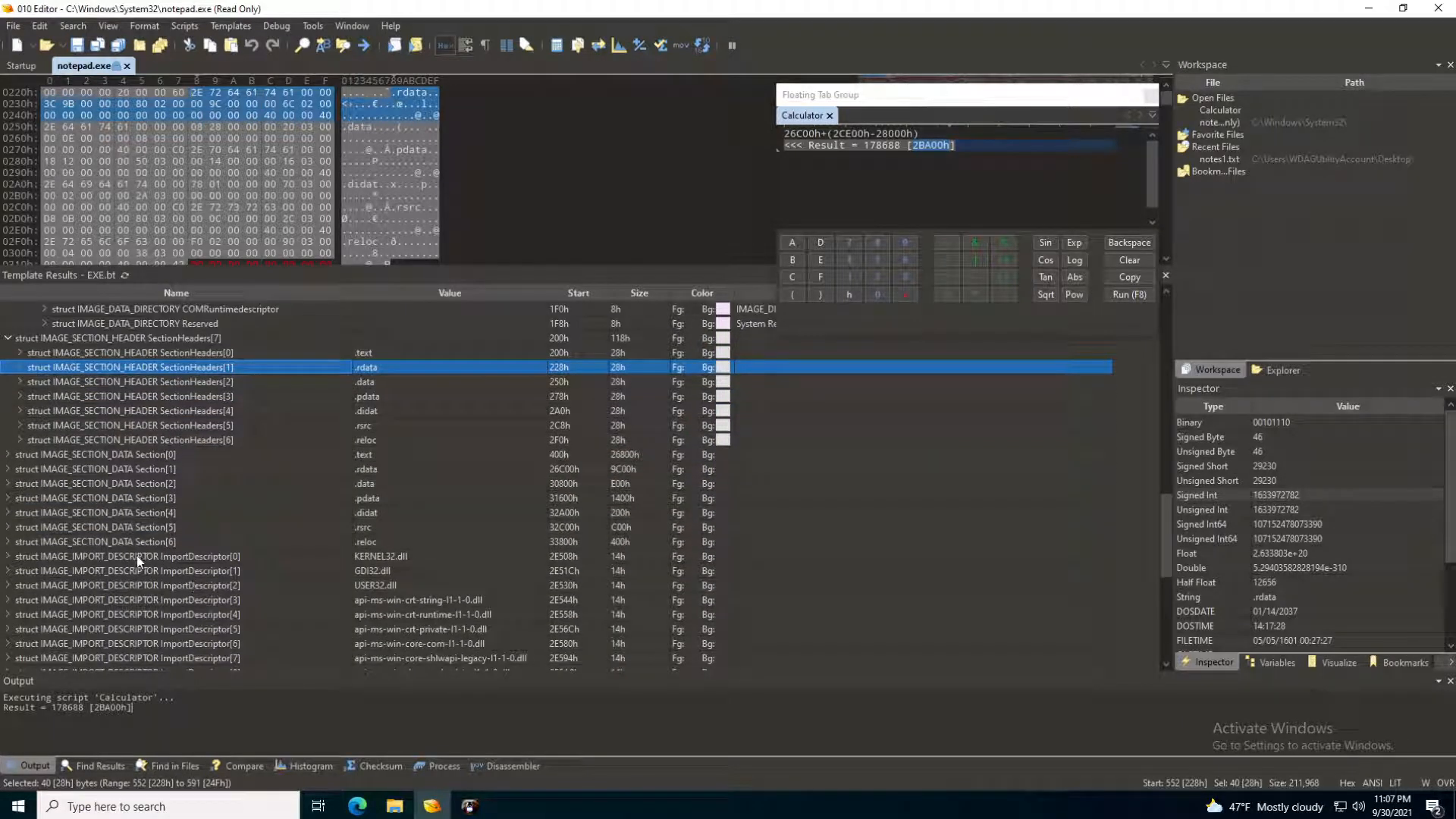
left_click(178, 559)
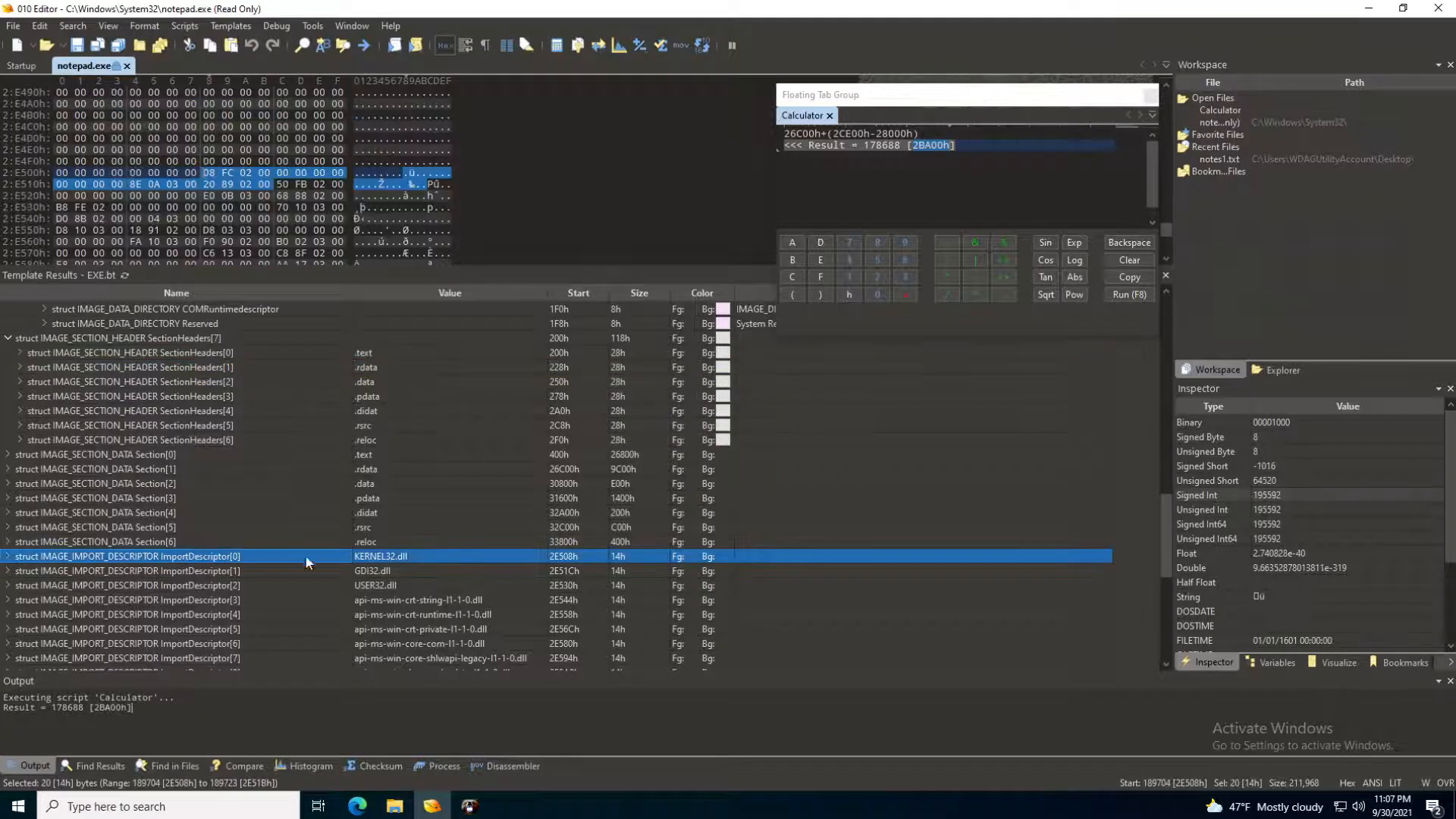